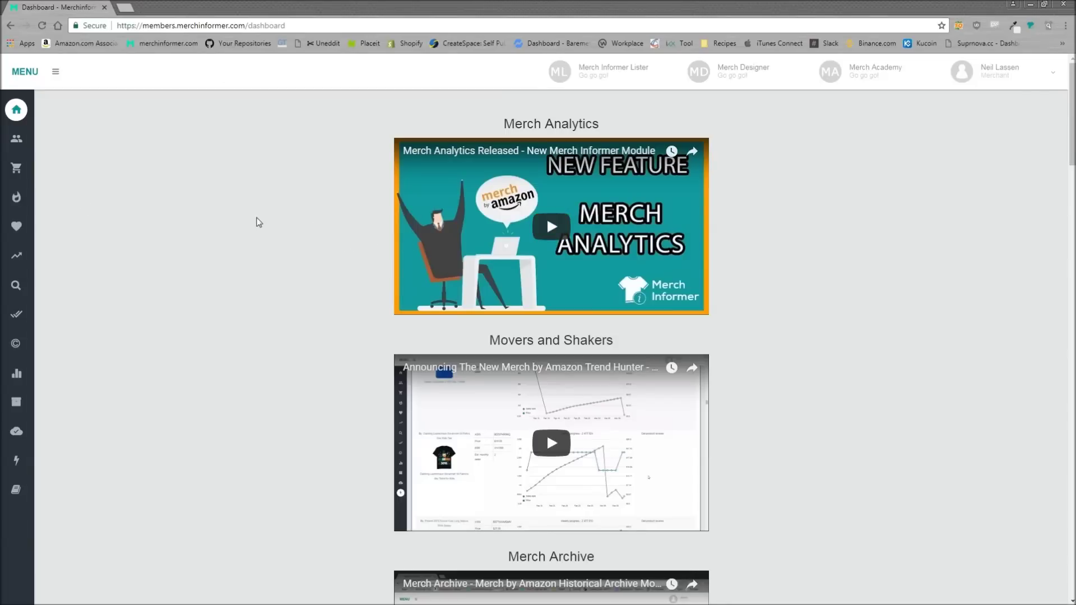
- Open Products Search and set the marketplace to UK
{"action": "mouse_move", "coordinate": [25, 160]}
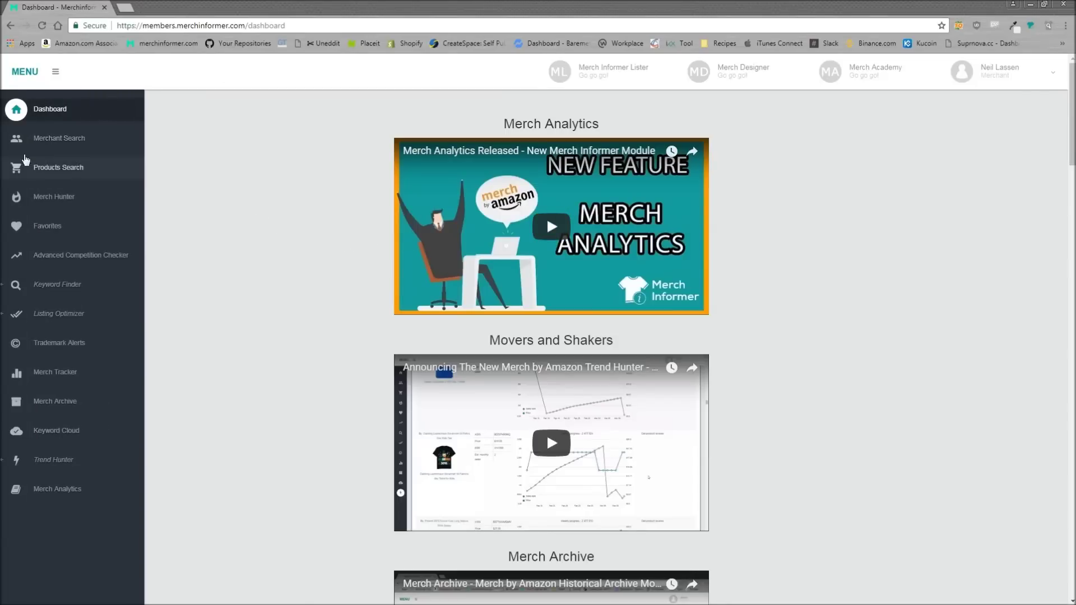
{"action": "left_click", "coordinate": [54, 171]}
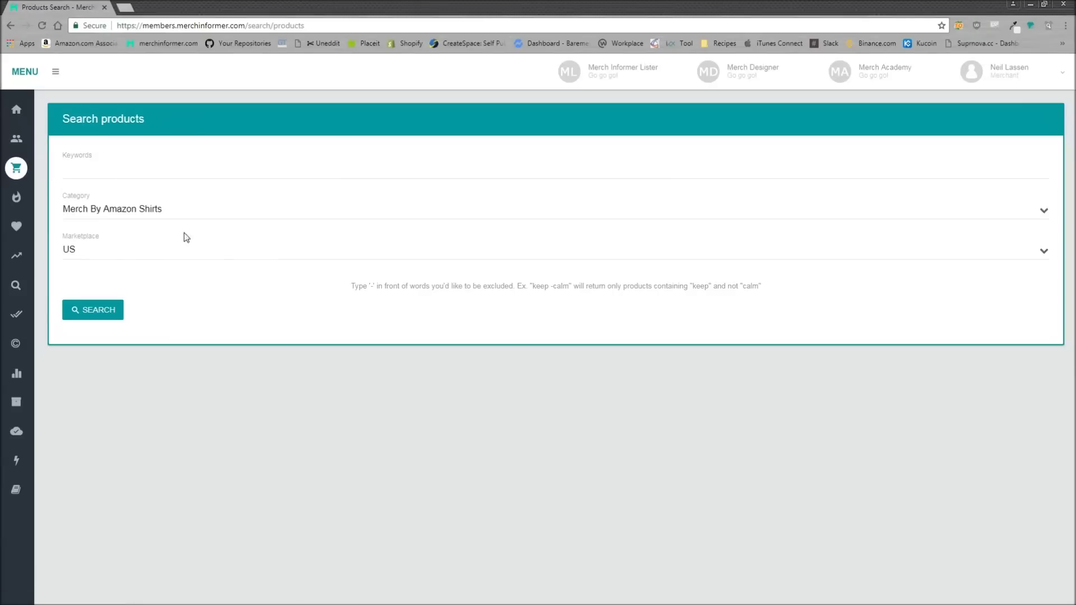
{"action": "left_click", "coordinate": [128, 249]}
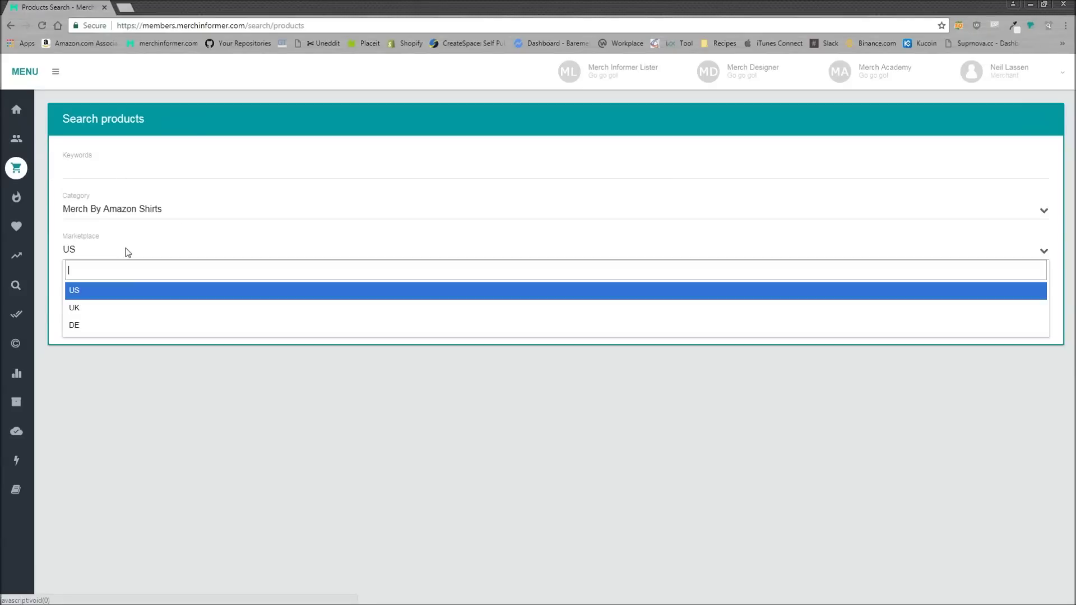
{"action": "left_click", "coordinate": [93, 309]}
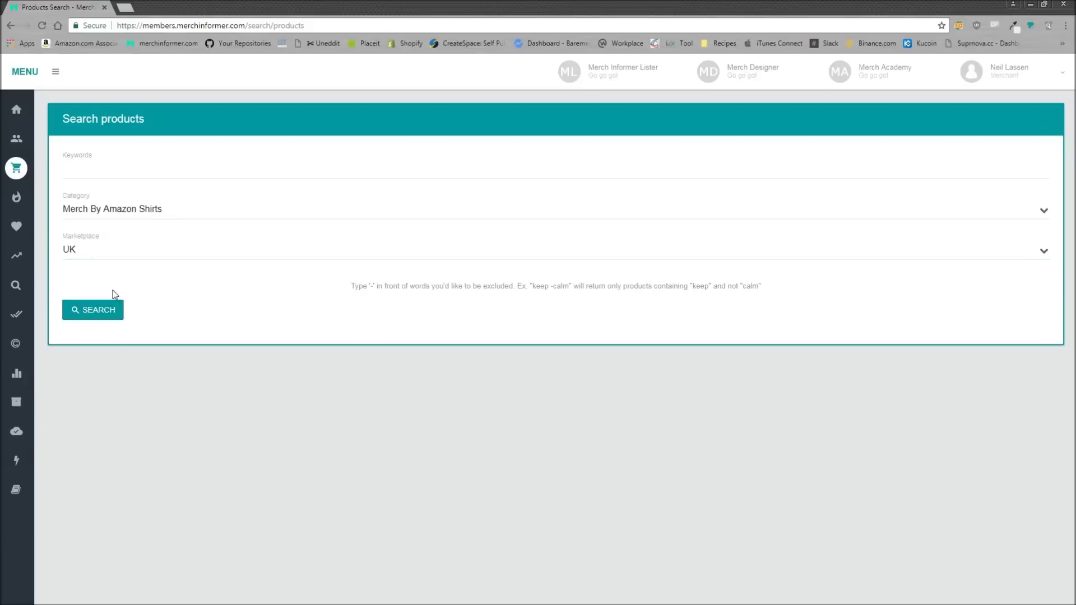
{"action": "left_click", "coordinate": [84, 250]}
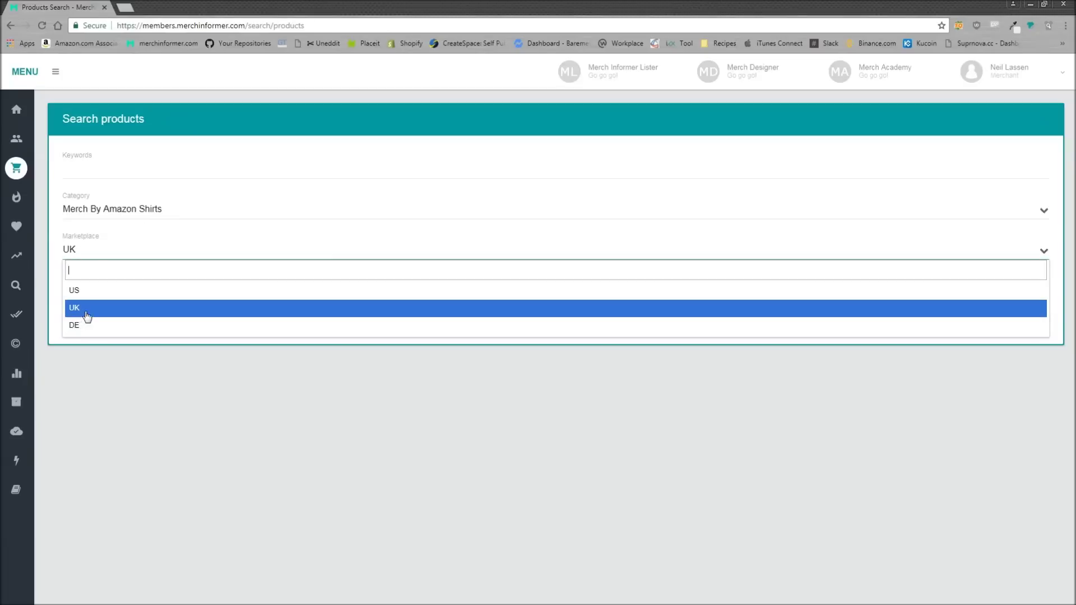
{"action": "left_click", "coordinate": [78, 311]}
- Search the UK marketplace for the keyword 'dog'
{"action": "left_click", "coordinate": [111, 176]}
{"action": "type", "text": "dog"}
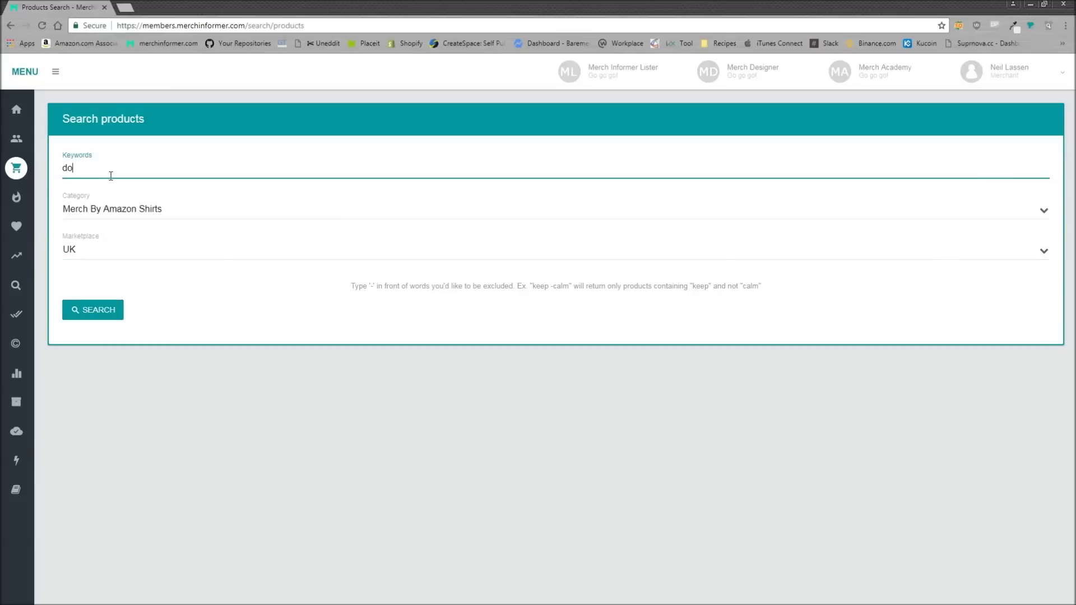
{"action": "left_click", "coordinate": [213, 434]}
{"action": "left_click", "coordinate": [99, 169]}
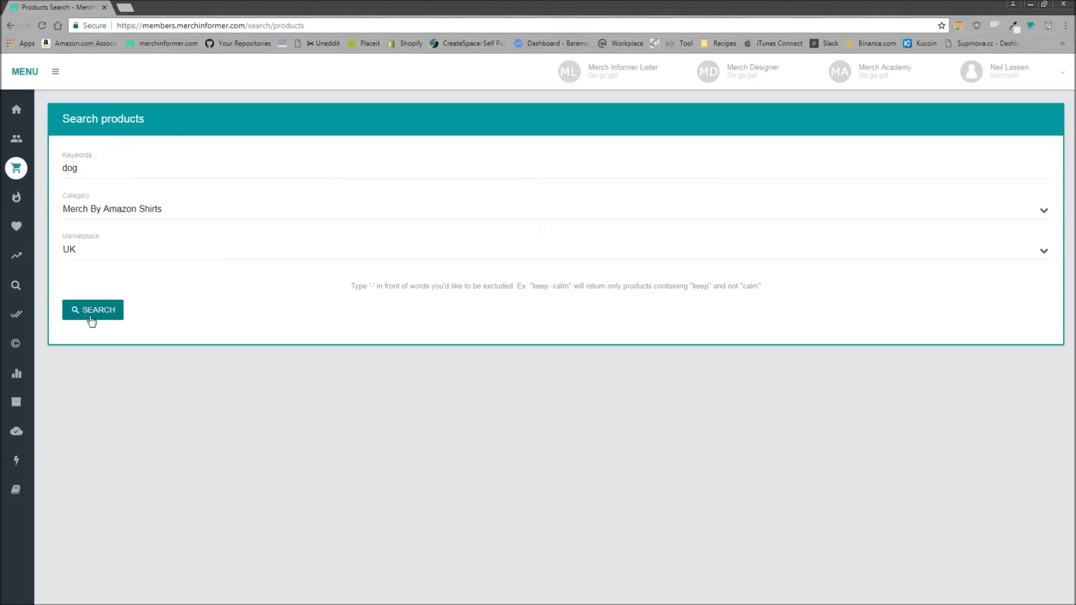
{"action": "left_click", "coordinate": [91, 312]}
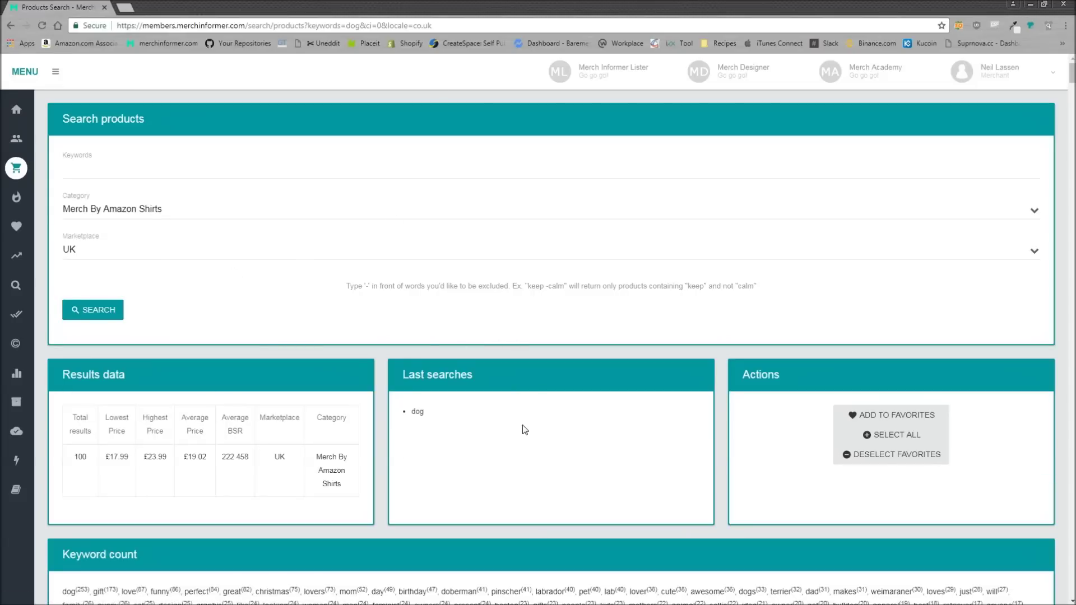
- Review the dog results, highlighting the price range, the £19.02 average price and the first product's no-reviews note
{"action": "scroll", "coordinate": [519, 429], "scroll_direction": "down", "scroll_amount": 2}
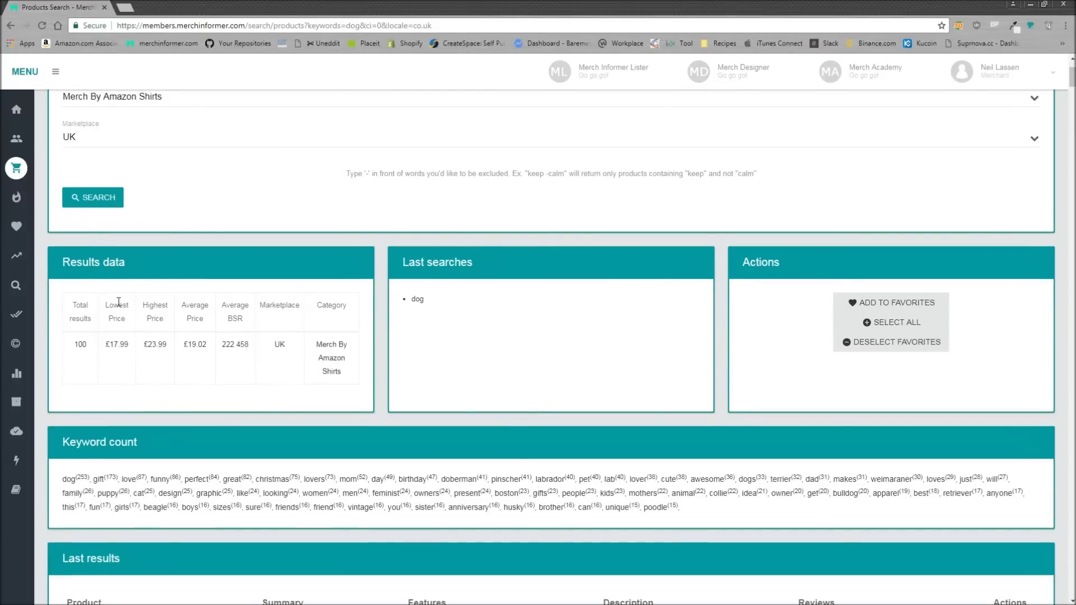
{"action": "left_click_drag", "start_coordinate": [128, 344], "coordinate": [238, 332]}
{"action": "left_click", "coordinate": [284, 343]}
{"action": "left_click_drag", "start_coordinate": [189, 344], "coordinate": [211, 347]}
{"action": "scroll", "coordinate": [222, 353], "scroll_direction": "down", "scroll_amount": 2}
{"action": "scroll", "coordinate": [145, 319], "scroll_direction": "down", "scroll_amount": 4}
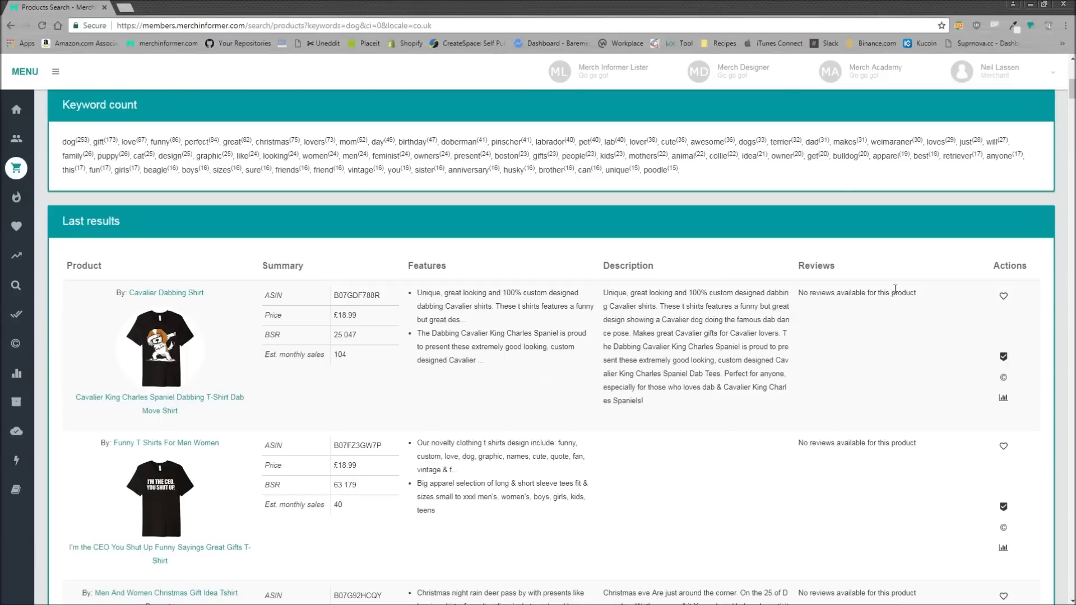
{"action": "left_click_drag", "start_coordinate": [922, 294], "coordinate": [797, 294]}
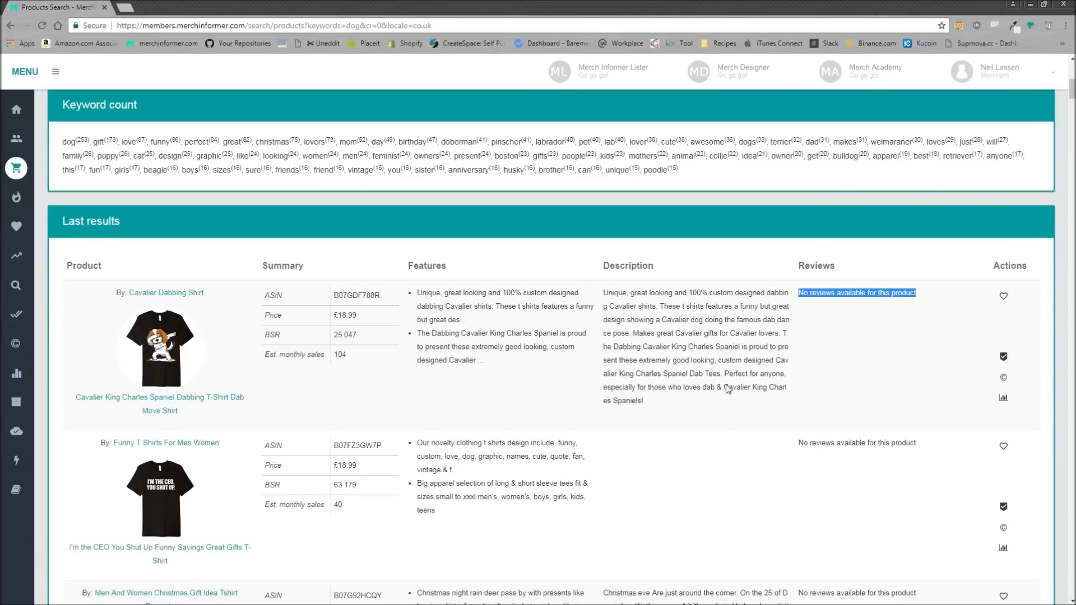
{"action": "scroll", "coordinate": [524, 384], "scroll_direction": "down", "scroll_amount": 2}
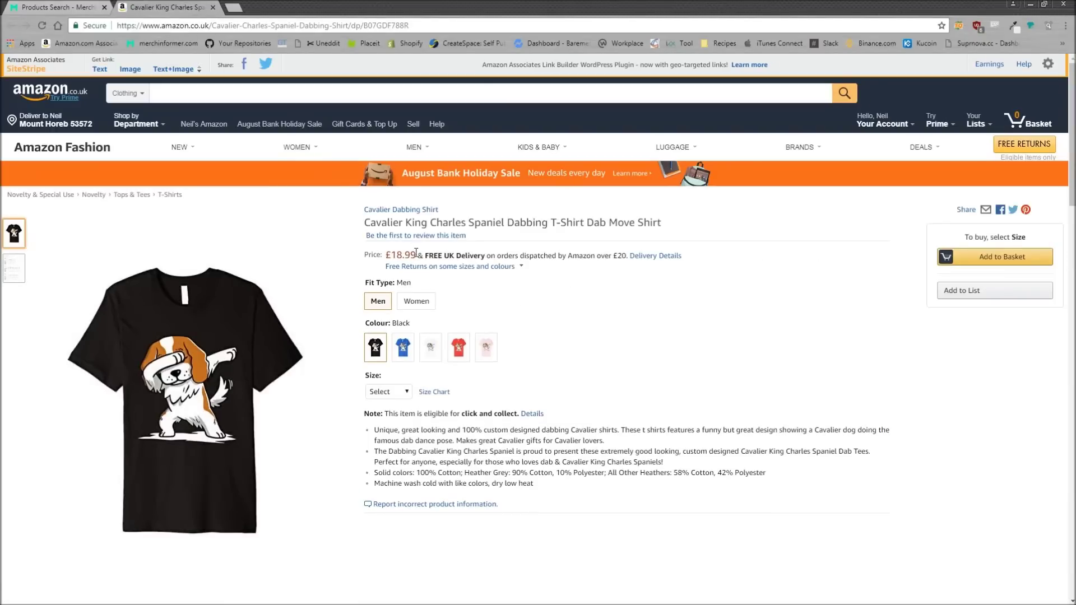
- Check the Cavalier shirt's £18.99 price on Amazon.co.uk, then return to the Merch Informer results
{"action": "left_click_drag", "start_coordinate": [415, 255], "coordinate": [386, 255]}
{"action": "scroll", "coordinate": [583, 369], "scroll_direction": "down", "scroll_amount": 10}
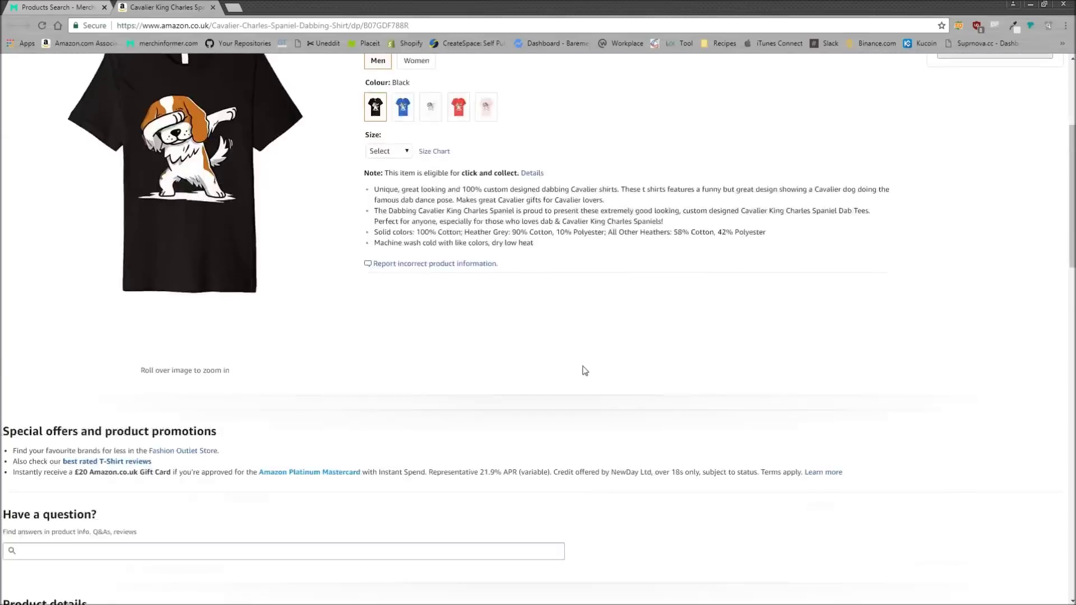
{"action": "scroll", "coordinate": [463, 330], "scroll_direction": "up", "scroll_amount": 7}
{"action": "scroll", "coordinate": [464, 329], "scroll_direction": "up", "scroll_amount": 1}
{"action": "key", "text": "ctrl+shift+Tab"}
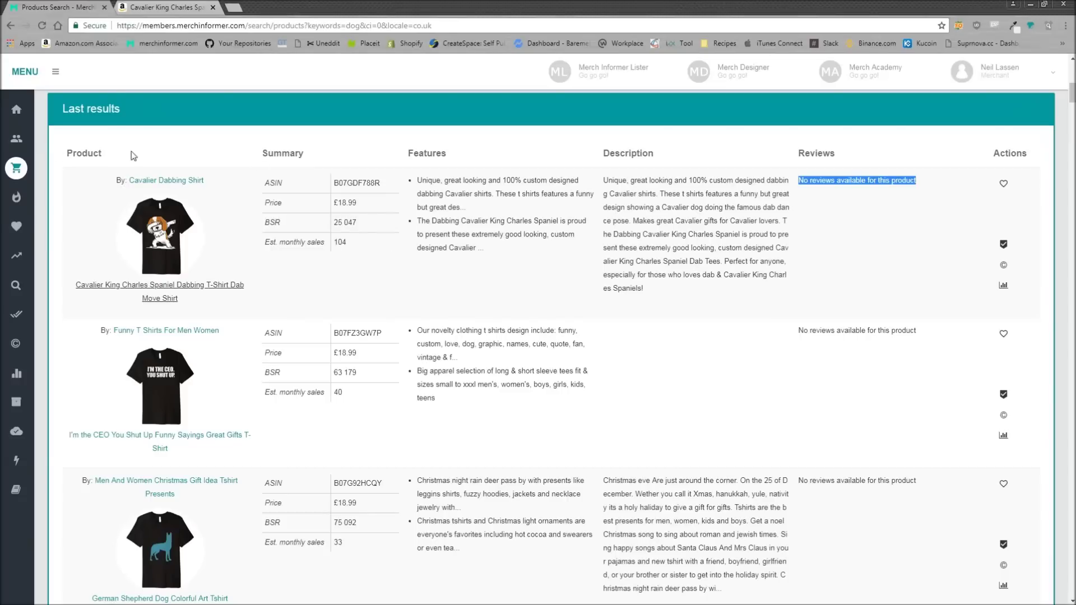
- Open a fresh Products Search form and switch the marketplace from US to DE
{"action": "left_click", "coordinate": [48, 177]}
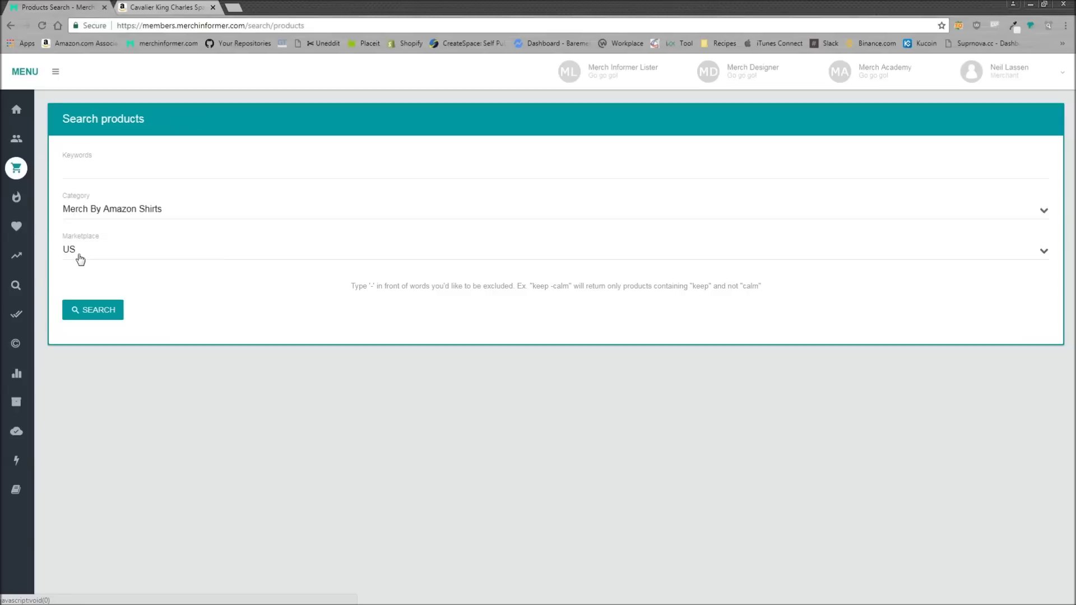
{"action": "left_click", "coordinate": [122, 250]}
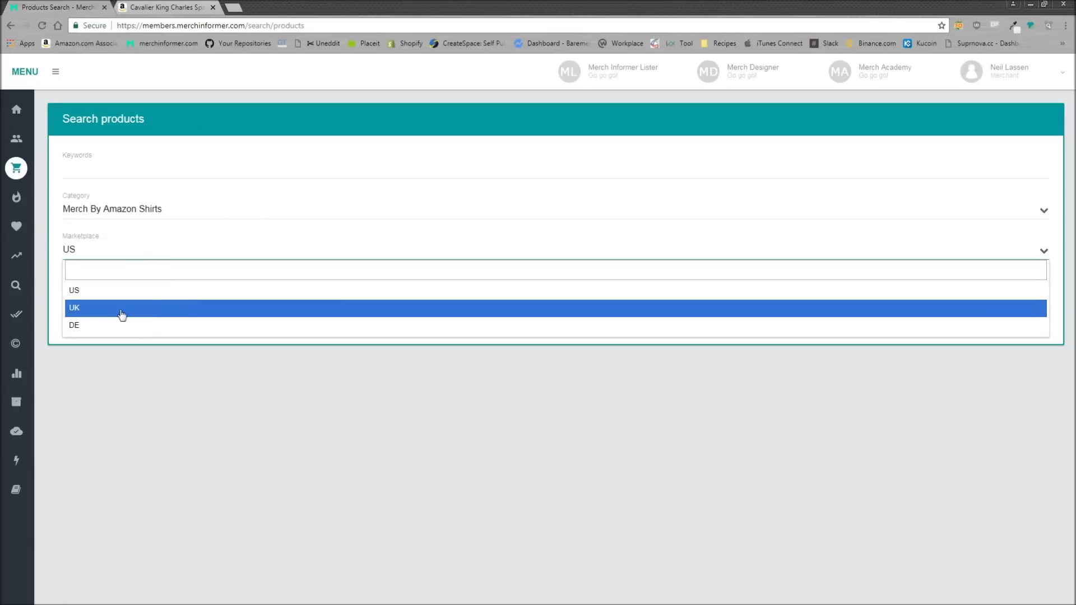
{"action": "left_click", "coordinate": [233, 427]}
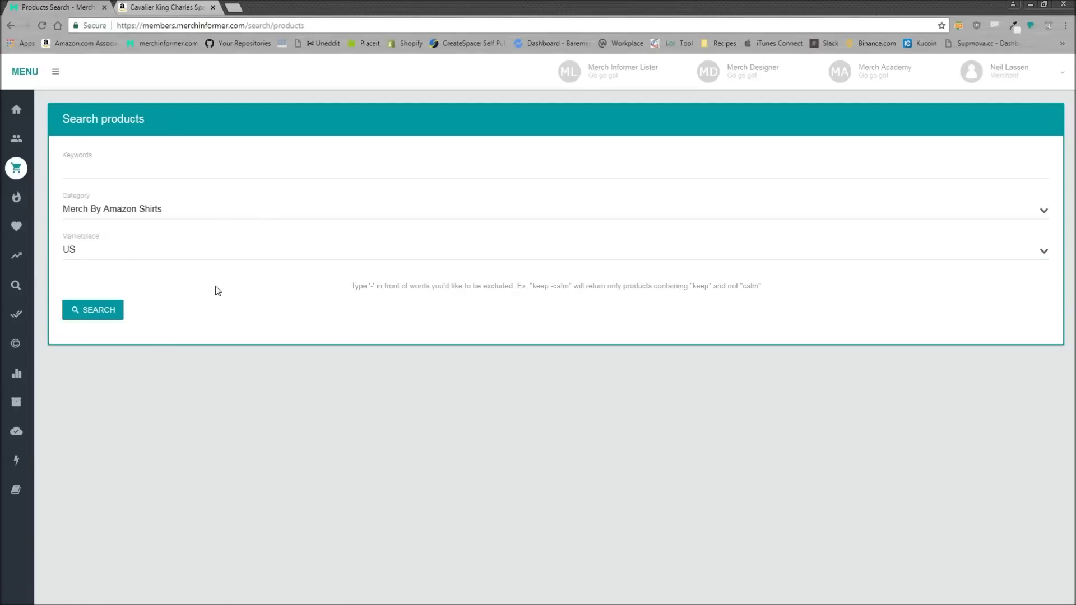
{"action": "left_click", "coordinate": [206, 255]}
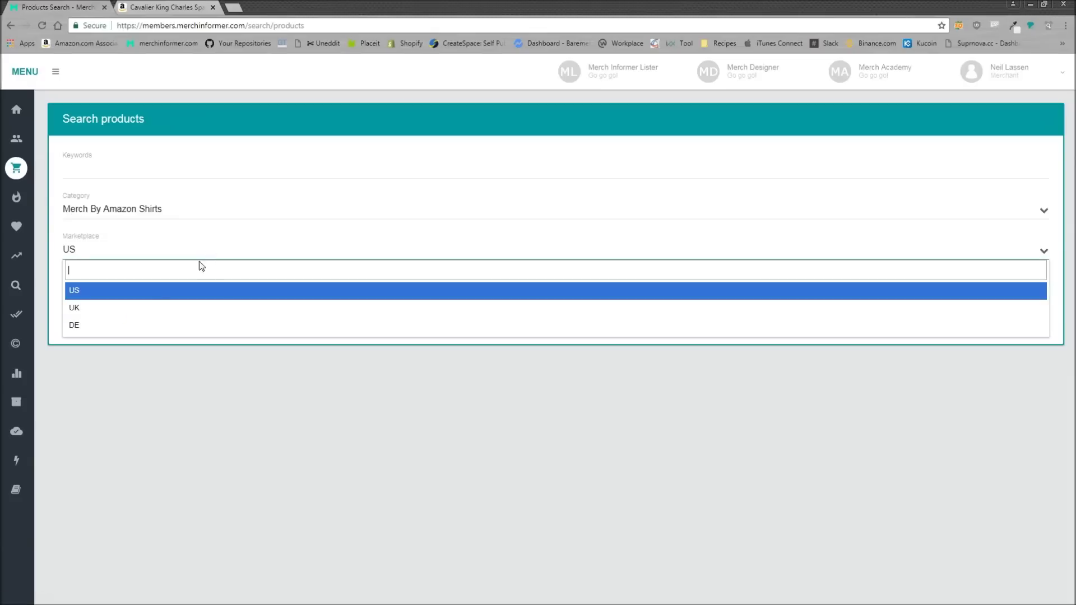
{"action": "left_click", "coordinate": [109, 327]}
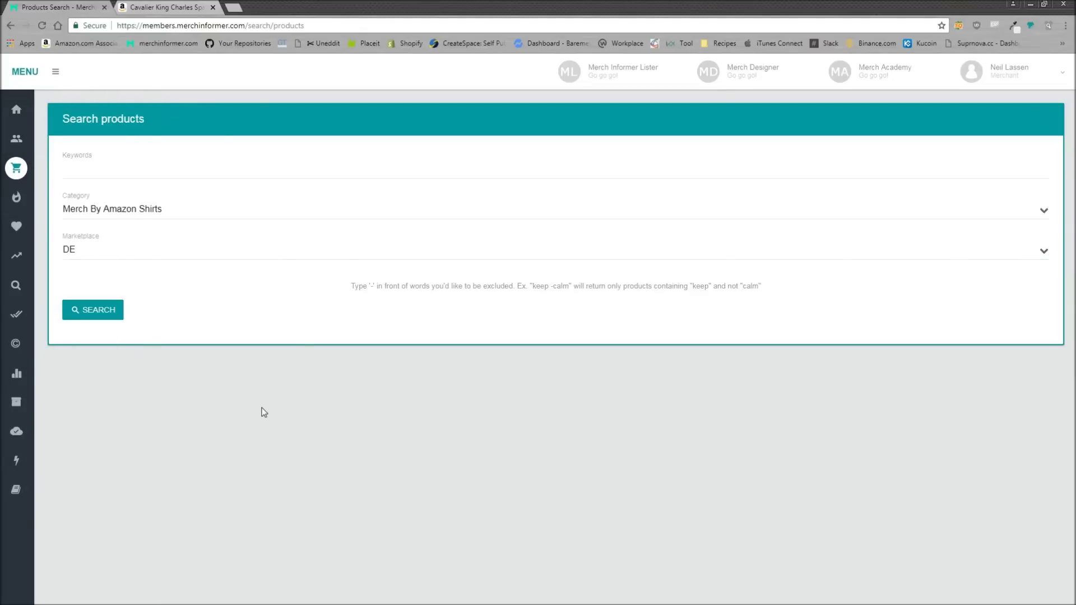
{"action": "mouse_move", "coordinate": [15, 359]}
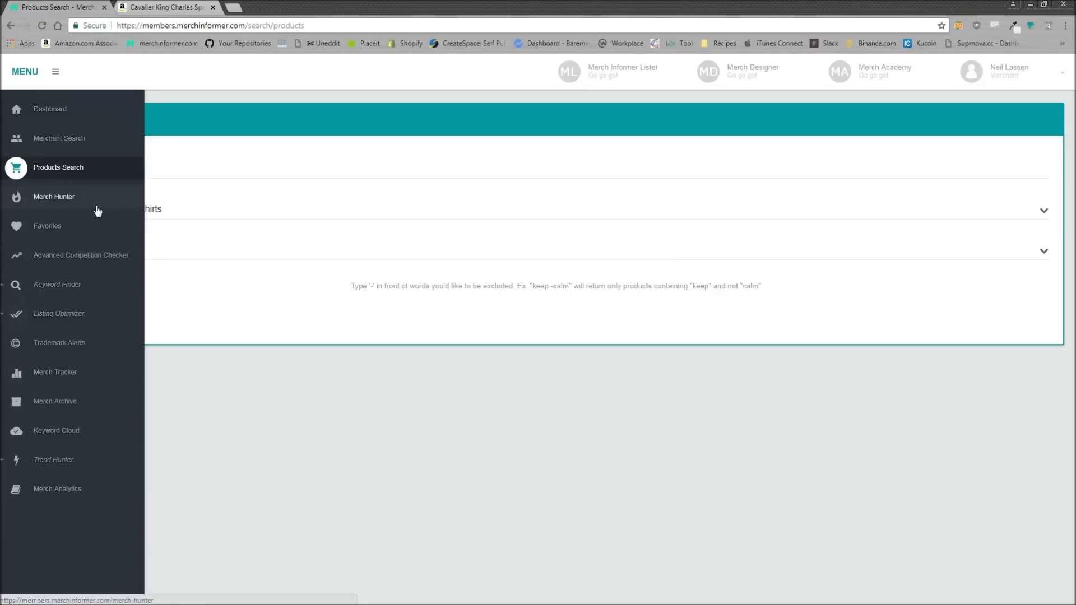
- Run a Merch Hunter Top 100 bestseller search with the default category
{"action": "left_click", "coordinate": [72, 201]}
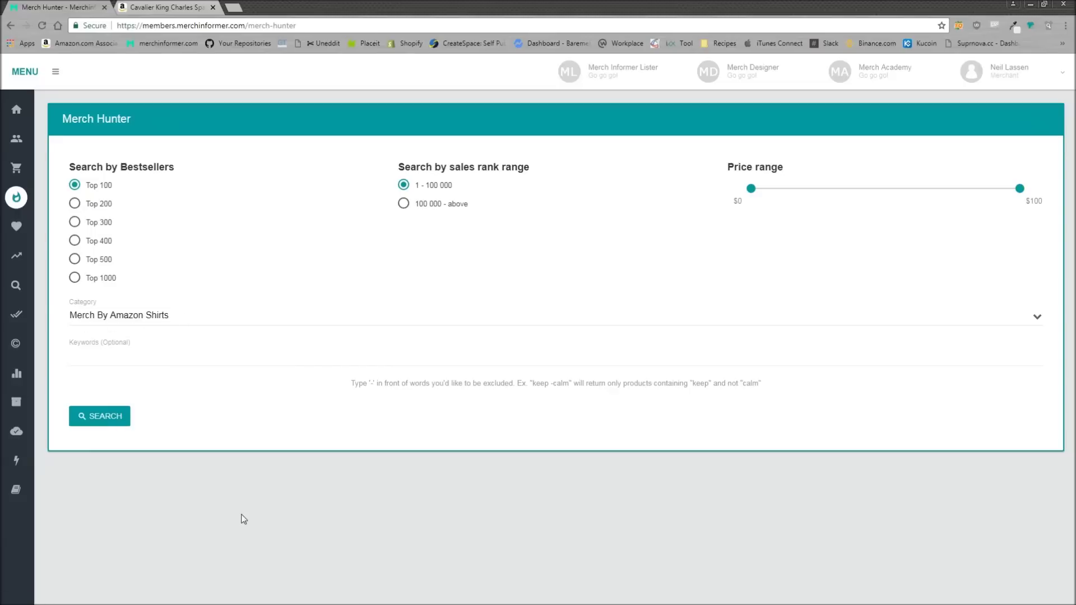
{"action": "left_click", "coordinate": [104, 416]}
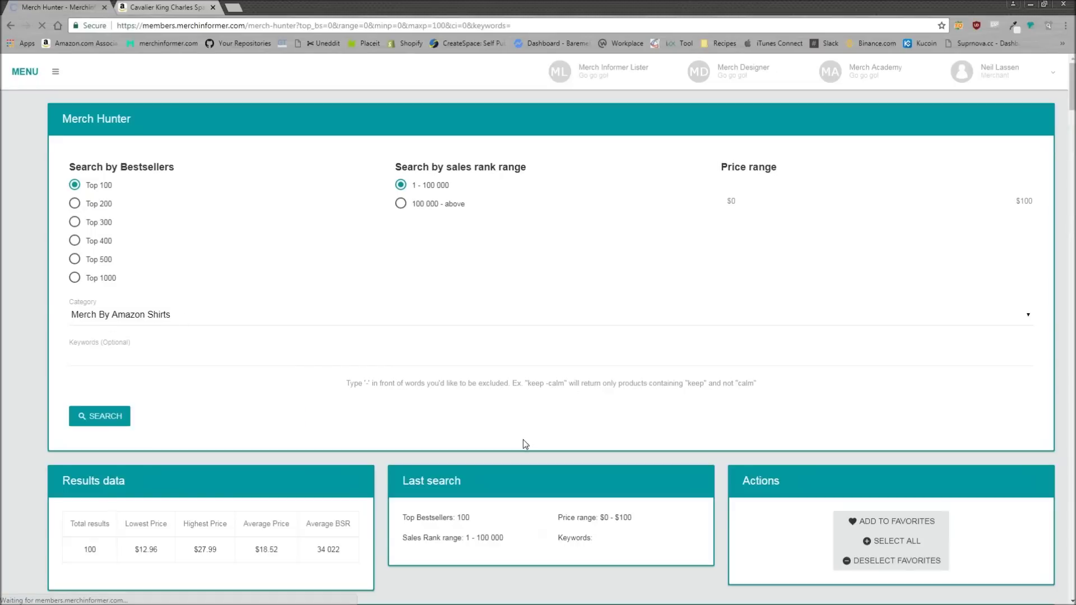
{"action": "scroll", "coordinate": [523, 439], "scroll_direction": "down", "scroll_amount": 12}
{"action": "scroll", "coordinate": [136, 400], "scroll_direction": "down", "scroll_amount": 10}
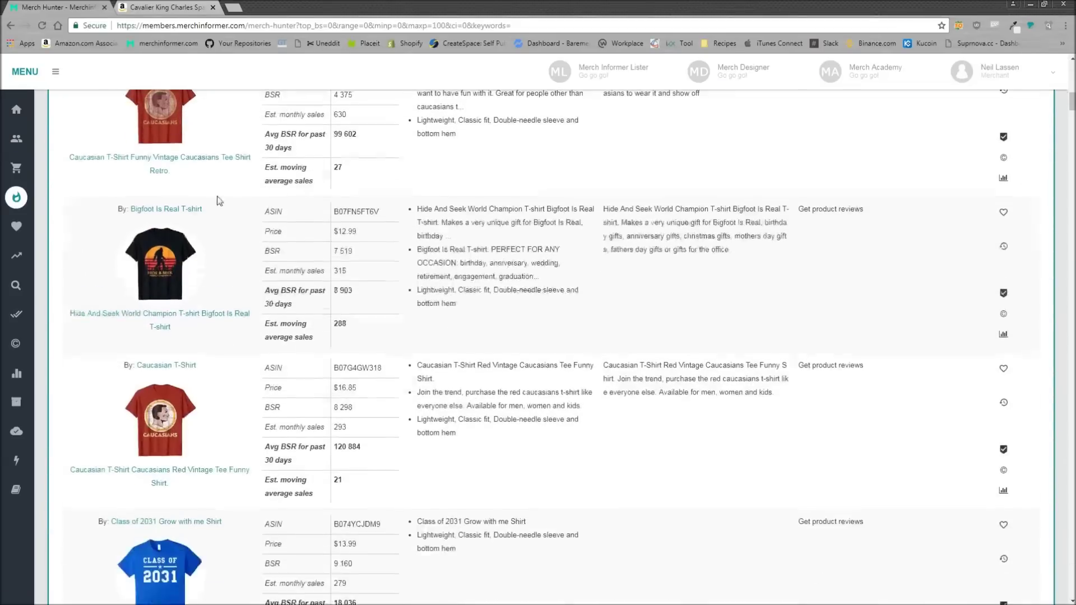
{"action": "scroll", "coordinate": [228, 498], "scroll_direction": "up", "scroll_amount": 20}
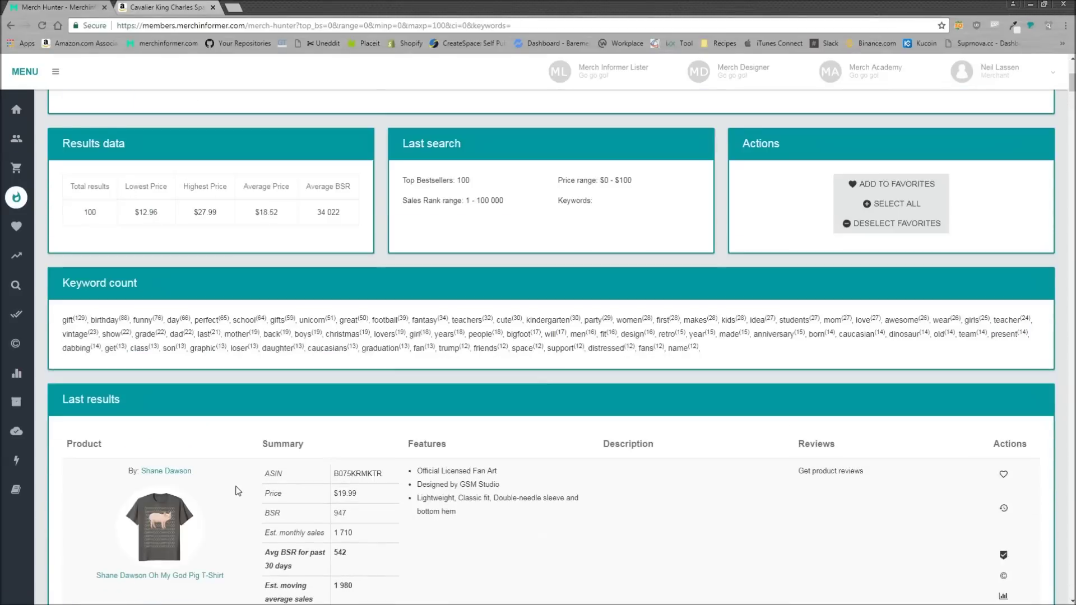
- Rerun the Top 100 bestseller search with the category set to Popsockets
{"action": "left_click", "coordinate": [181, 317]}
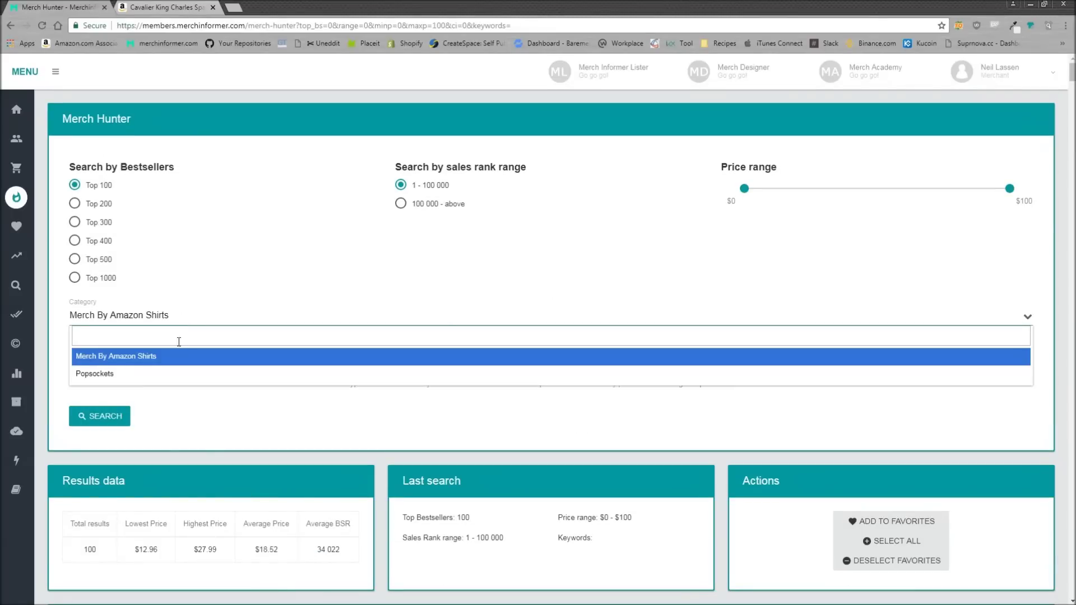
{"action": "left_click", "coordinate": [109, 374]}
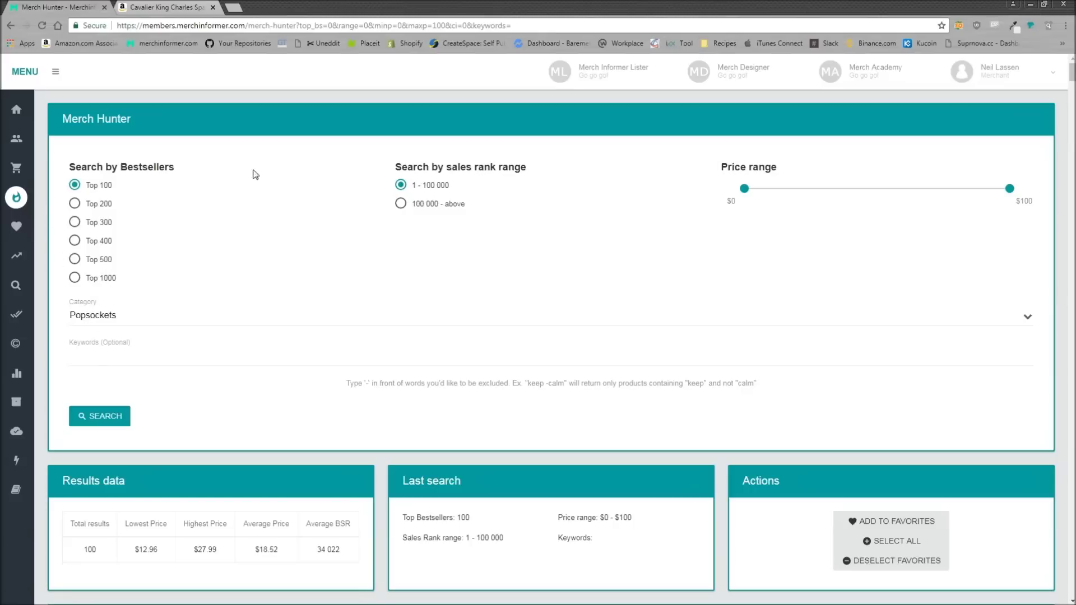
{"action": "left_click", "coordinate": [111, 417]}
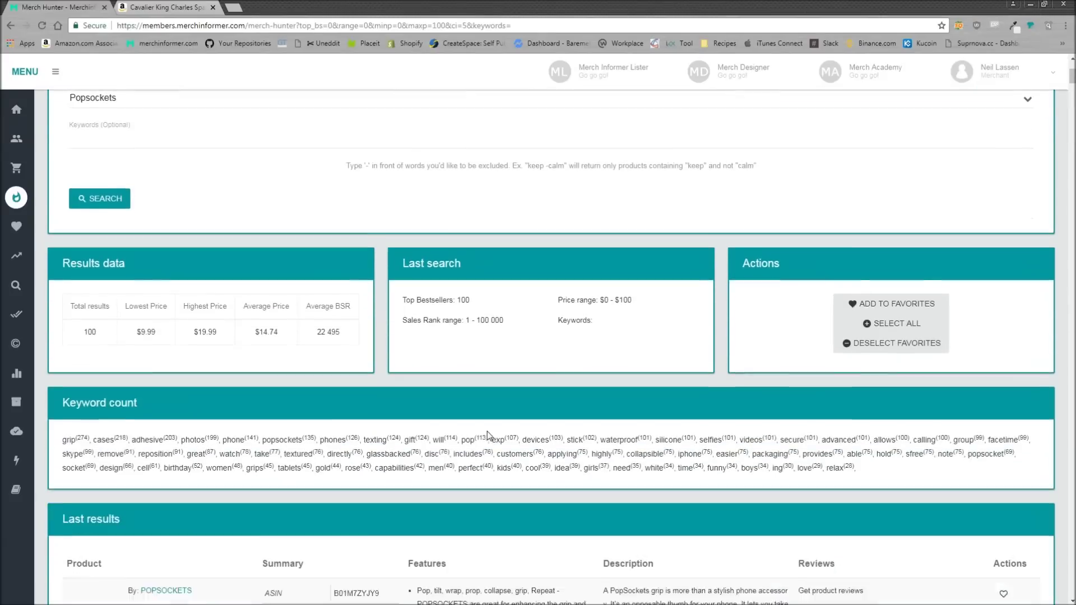
{"action": "scroll", "coordinate": [488, 435], "scroll_direction": "down", "scroll_amount": 4}
- View the Turtle Love PopSocket's Amazon listing, then go back to the Merch Hunter results tab
{"action": "left_click_drag", "start_coordinate": [135, 311], "coordinate": [342, 314]}
{"action": "left_click", "coordinate": [343, 314]}
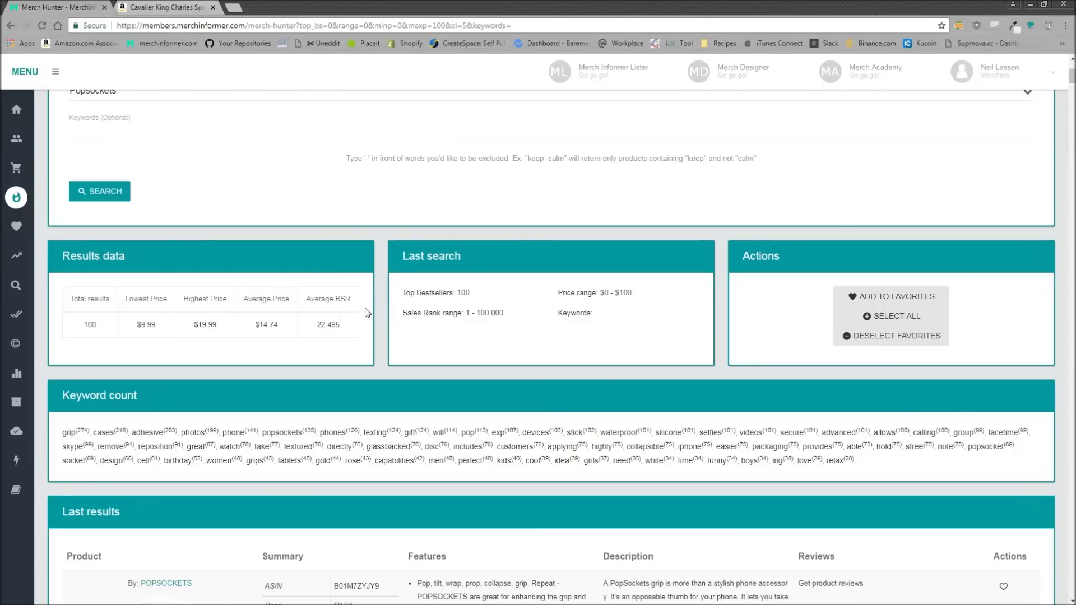
{"action": "scroll", "coordinate": [520, 355], "scroll_direction": "down", "scroll_amount": 6}
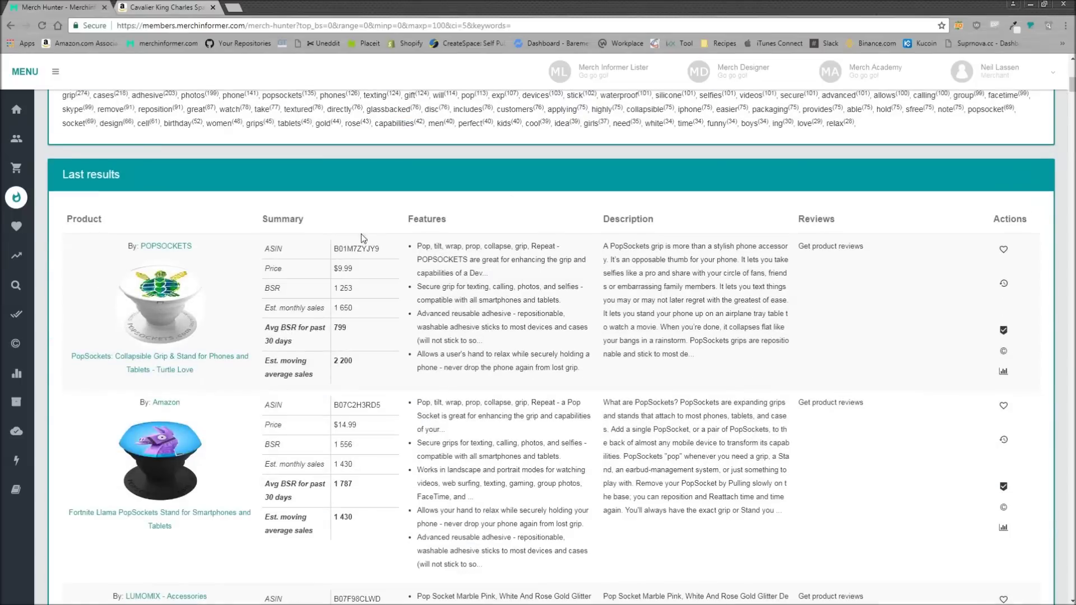
{"action": "scroll", "coordinate": [279, 451], "scroll_direction": "down", "scroll_amount": 2}
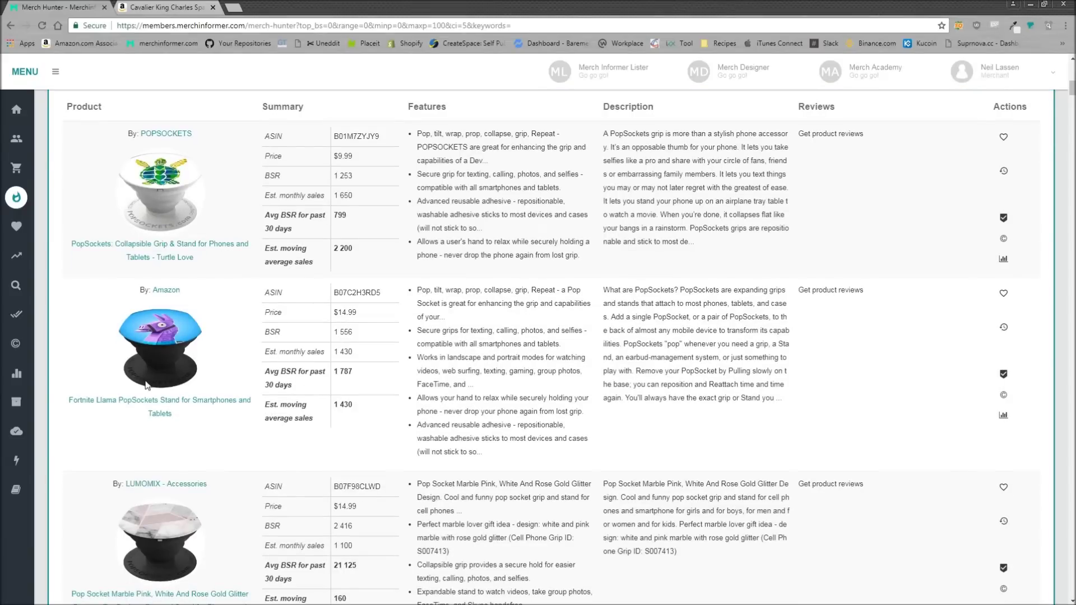
{"action": "left_click", "coordinate": [168, 247]}
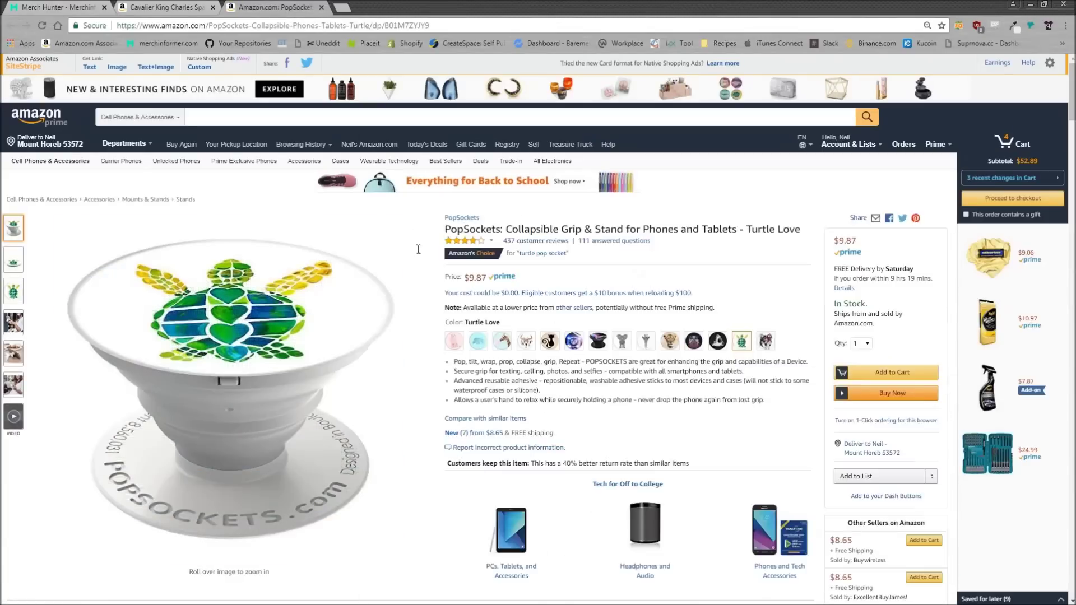
{"action": "left_click", "coordinate": [191, 7]}
{"action": "left_click", "coordinate": [59, 8]}
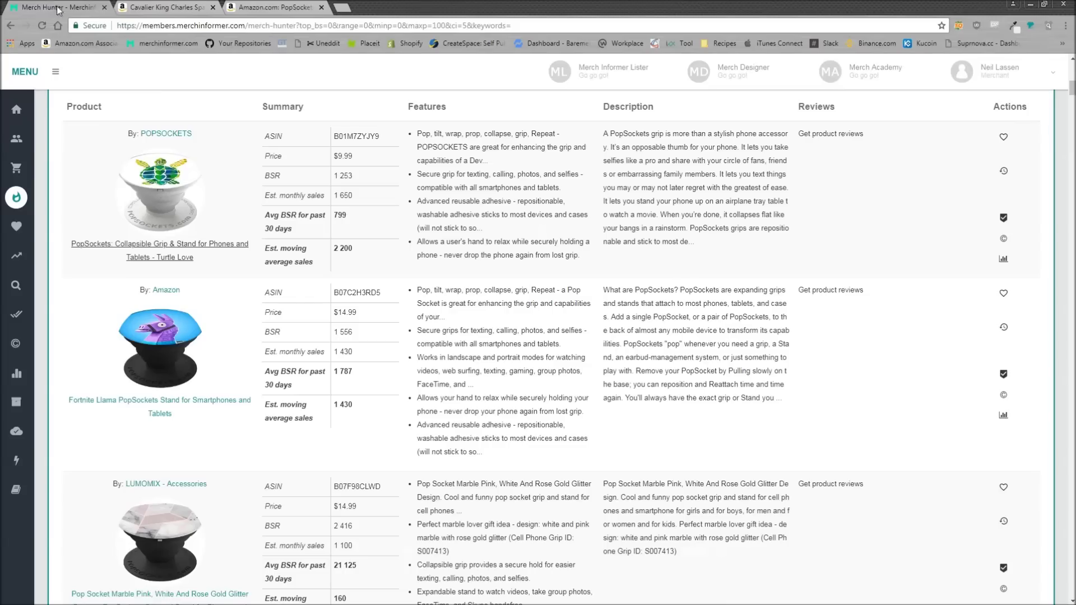
{"action": "scroll", "coordinate": [179, 325], "scroll_direction": "down", "scroll_amount": 4}
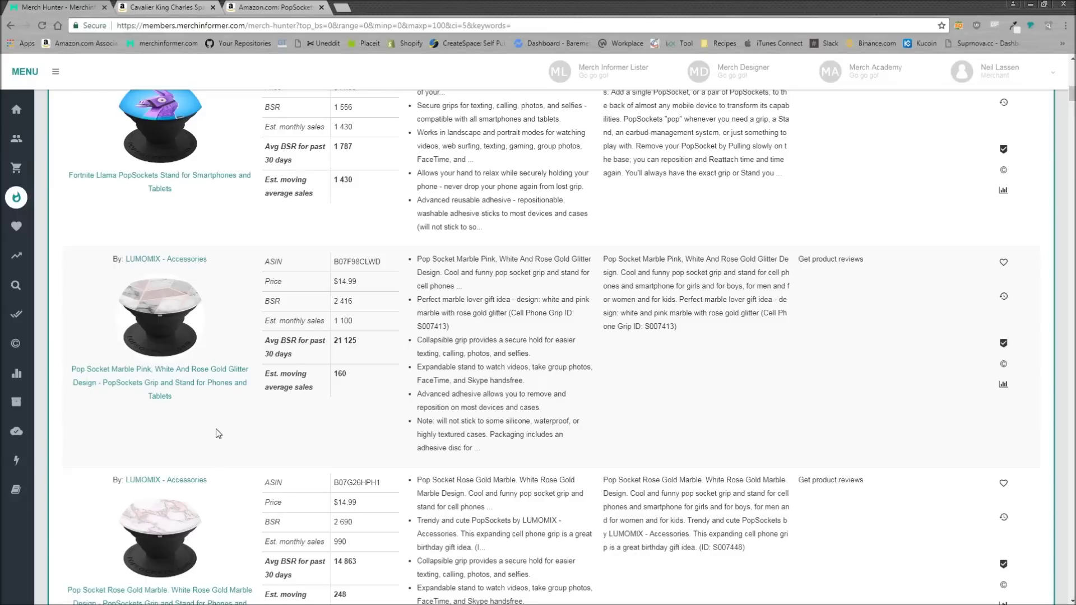
{"action": "scroll", "coordinate": [218, 434], "scroll_direction": "down", "scroll_amount": 2}
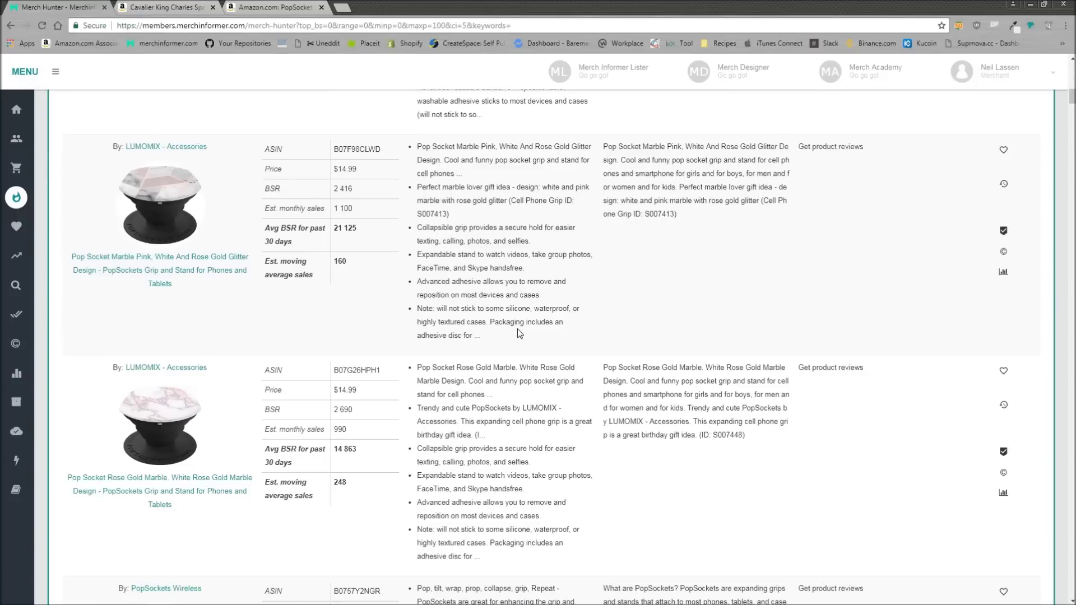
{"action": "scroll", "coordinate": [176, 229], "scroll_direction": "down", "scroll_amount": 4}
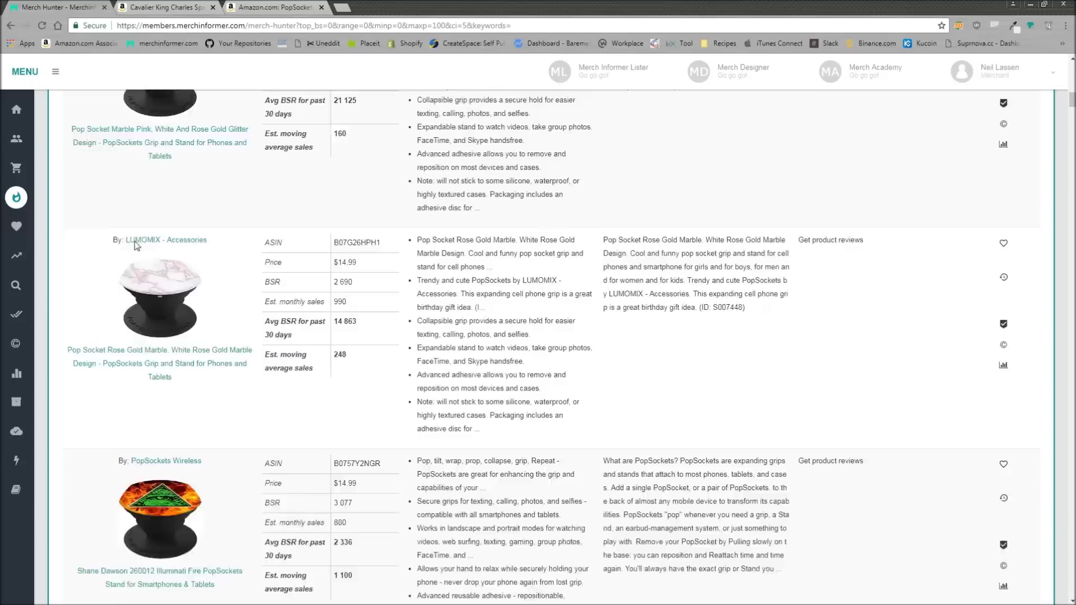
{"action": "scroll", "coordinate": [207, 380], "scroll_direction": "down", "scroll_amount": 4}
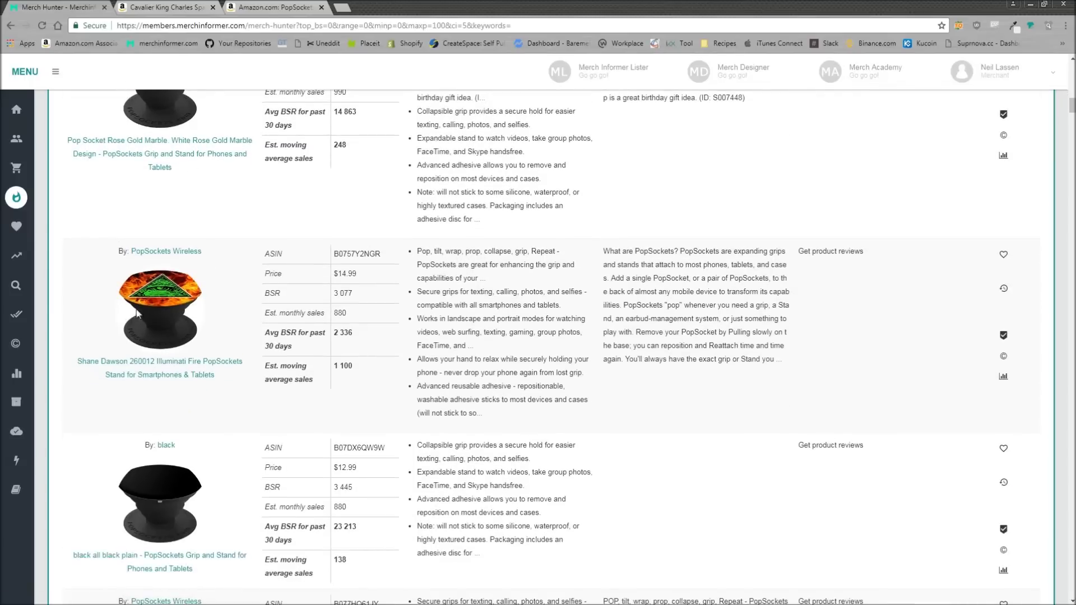
{"action": "scroll", "coordinate": [185, 430], "scroll_direction": "down", "scroll_amount": 2}
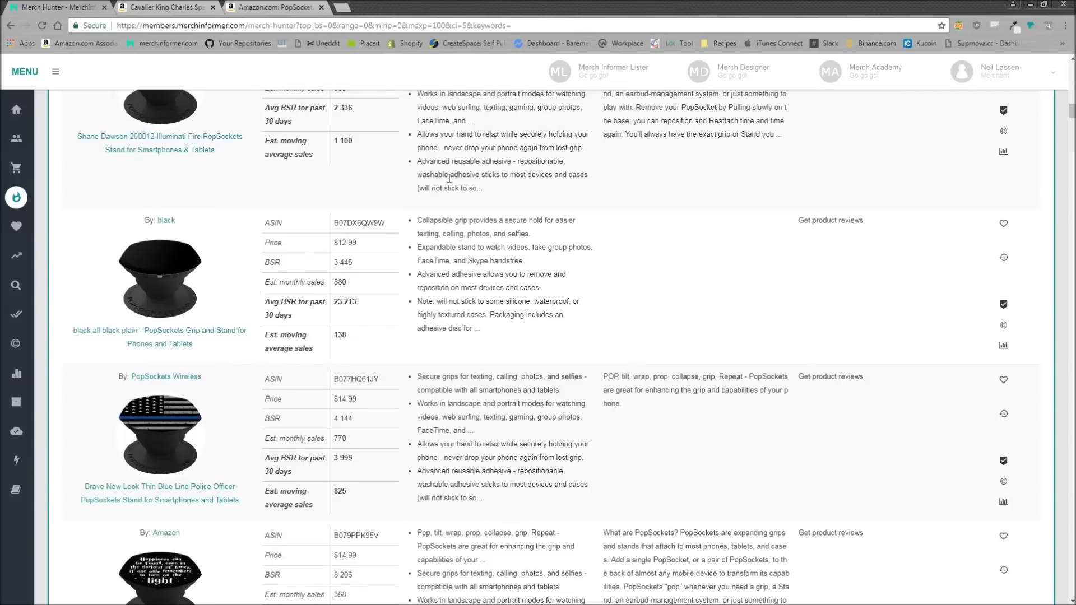
{"action": "scroll", "coordinate": [236, 364], "scroll_direction": "down", "scroll_amount": 6}
{"action": "scroll", "coordinate": [250, 415], "scroll_direction": "down", "scroll_amount": 9}
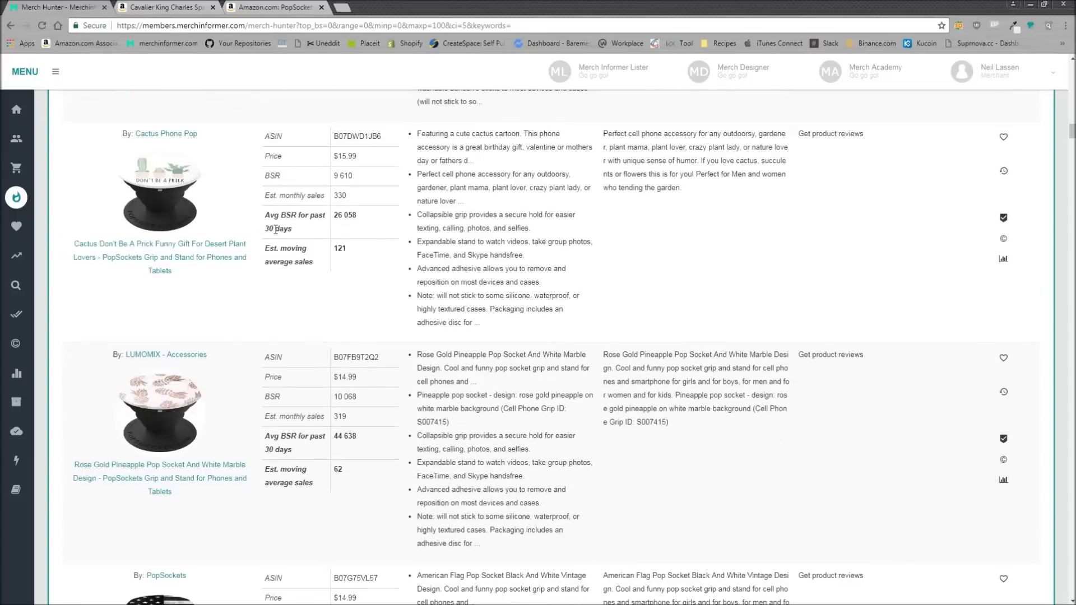
{"action": "scroll", "coordinate": [227, 383], "scroll_direction": "down", "scroll_amount": 3}
{"action": "scroll", "coordinate": [227, 383], "scroll_direction": "down", "scroll_amount": 1}
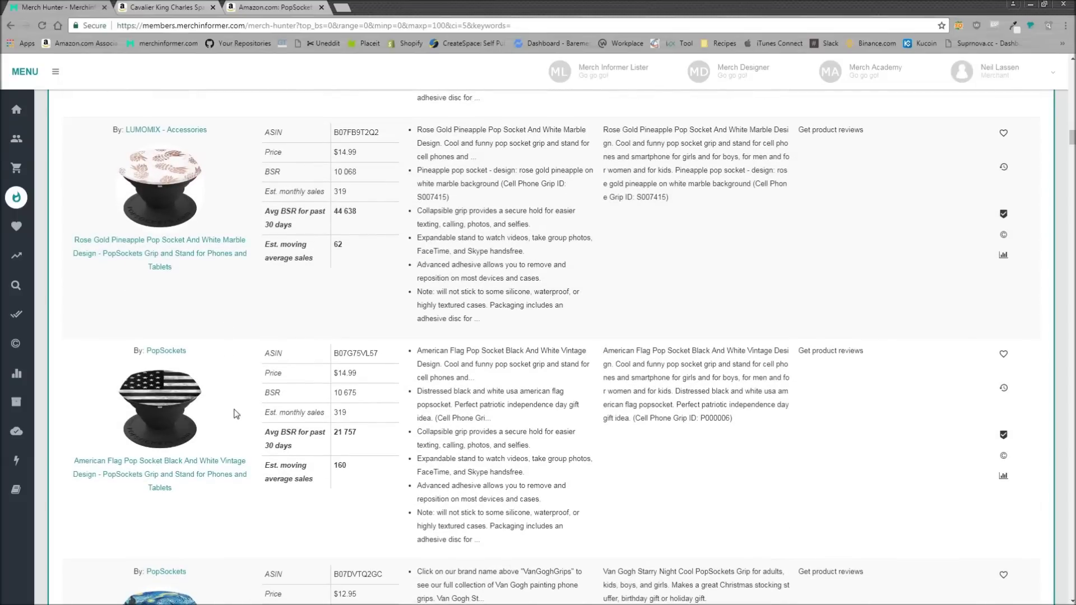
{"action": "scroll", "coordinate": [237, 414], "scroll_direction": "up", "scroll_amount": 15}
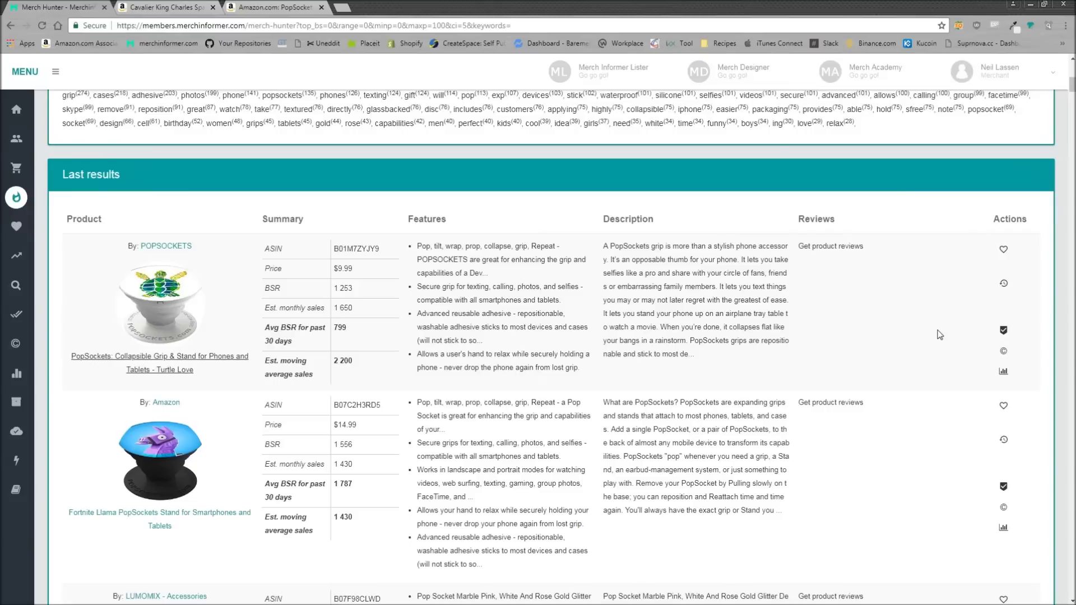
{"action": "left_click", "coordinate": [1004, 285]}
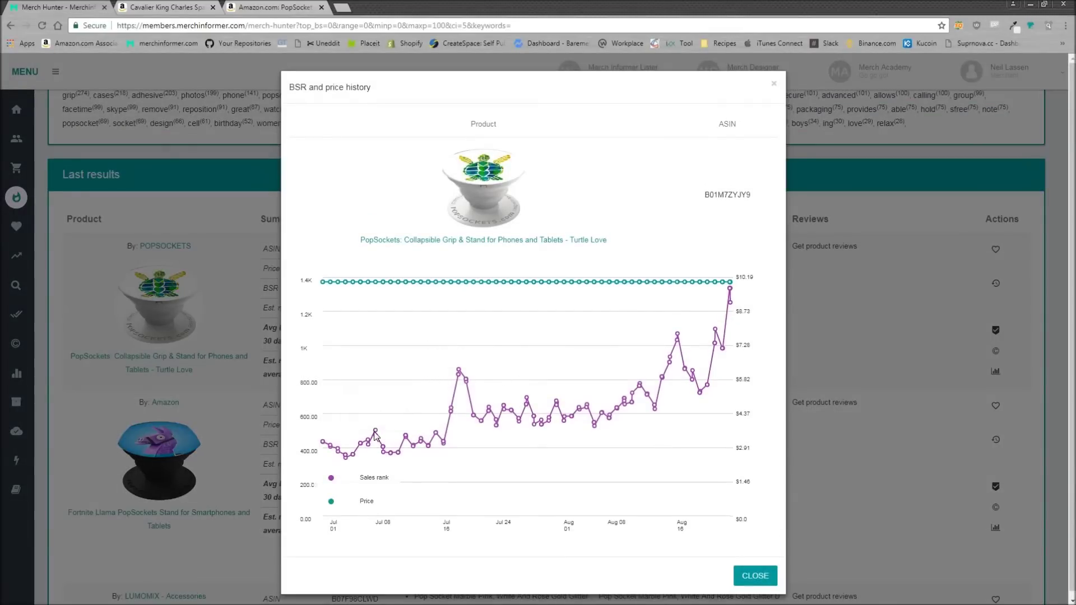
{"action": "mouse_move", "coordinate": [407, 409]}
{"action": "mouse_move", "coordinate": [458, 370]}
{"action": "mouse_move", "coordinate": [736, 306]}
{"action": "left_click", "coordinate": [774, 84]}
{"action": "scroll", "coordinate": [311, 279], "scroll_direction": "down", "scroll_amount": 8}
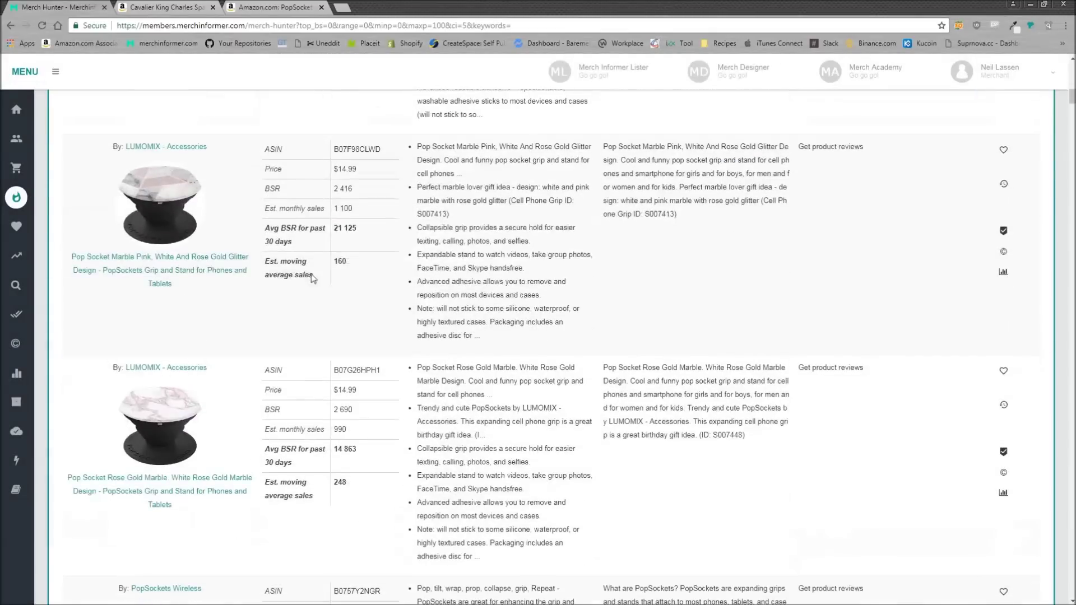
- Show the BSR/price history chart for B07G26HPH1 and inspect its data points
{"action": "left_click", "coordinate": [1003, 404]}
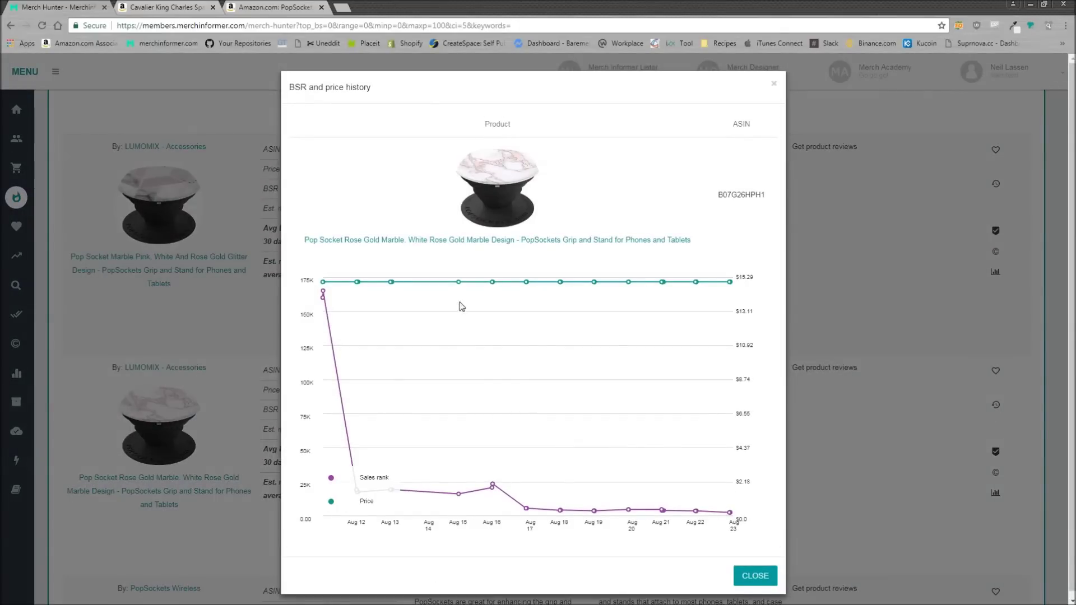
{"action": "mouse_move", "coordinate": [363, 287]}
{"action": "mouse_move", "coordinate": [324, 292]}
- Close the history chart and scroll down to the Mischief Managed and Cactus grips
{"action": "left_click", "coordinate": [774, 84]}
{"action": "mouse_move", "coordinate": [37, 210]}
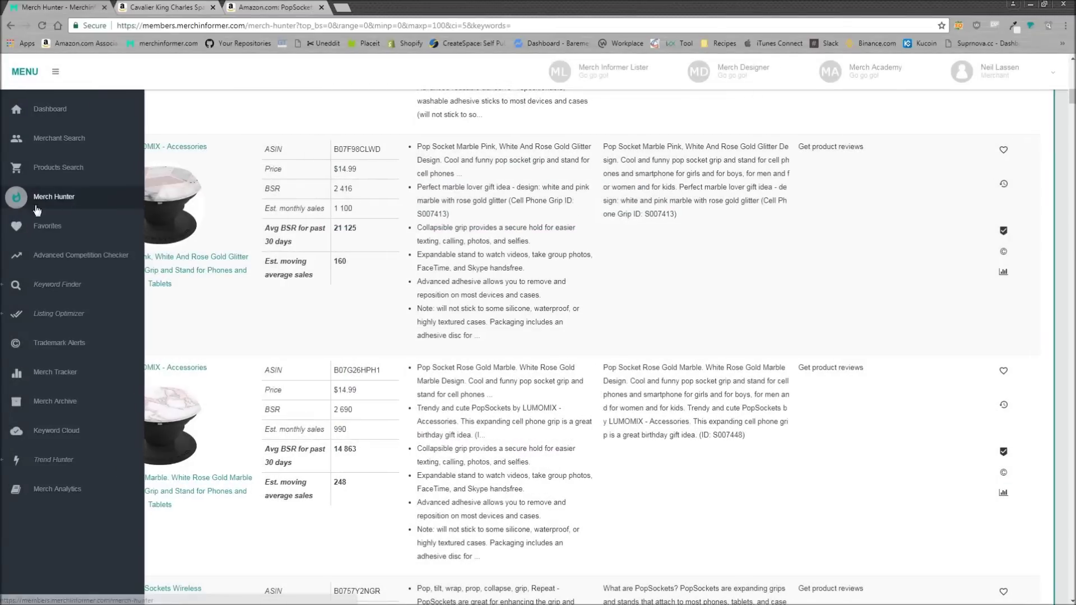
{"action": "scroll", "coordinate": [252, 356], "scroll_direction": "down", "scroll_amount": 4}
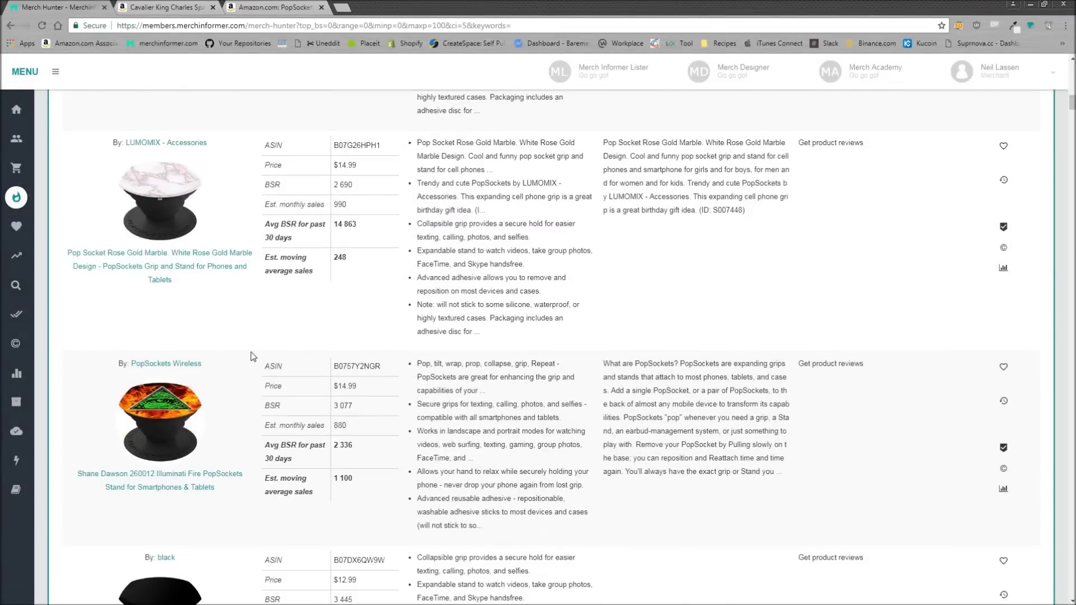
{"action": "scroll", "coordinate": [251, 355], "scroll_direction": "down", "scroll_amount": 10}
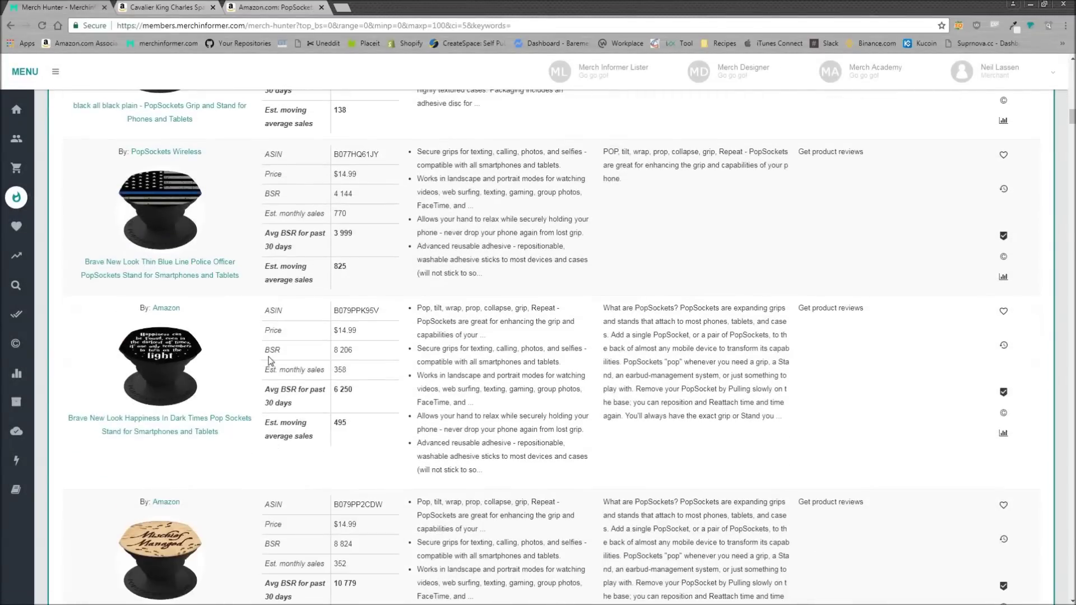
{"action": "scroll", "coordinate": [270, 361], "scroll_direction": "down", "scroll_amount": 4}
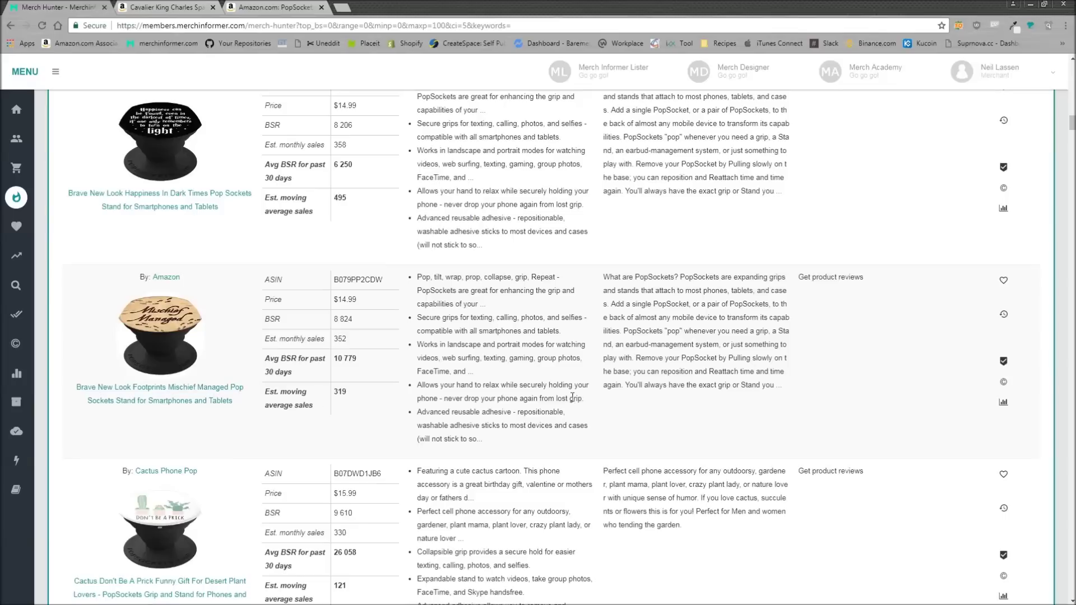